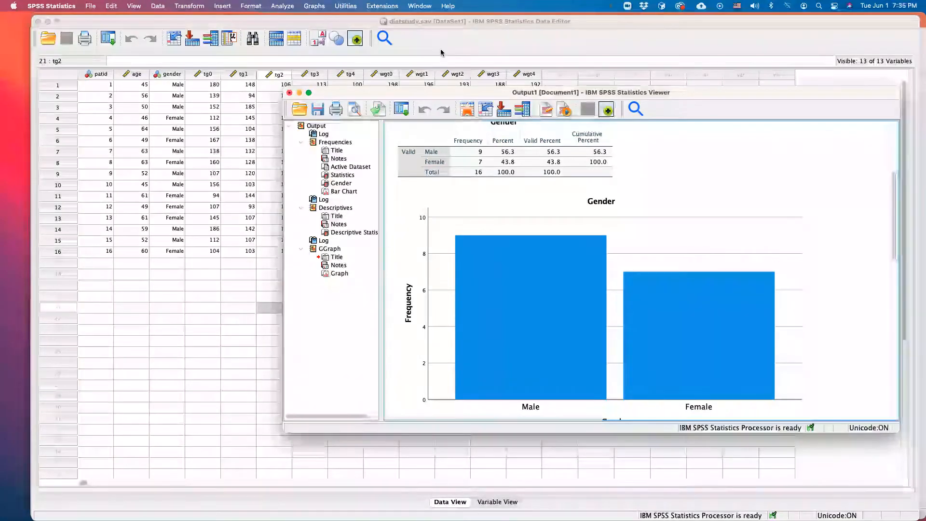
pyautogui.moveTo(741, 100); pyautogui.dragTo(693, 84)
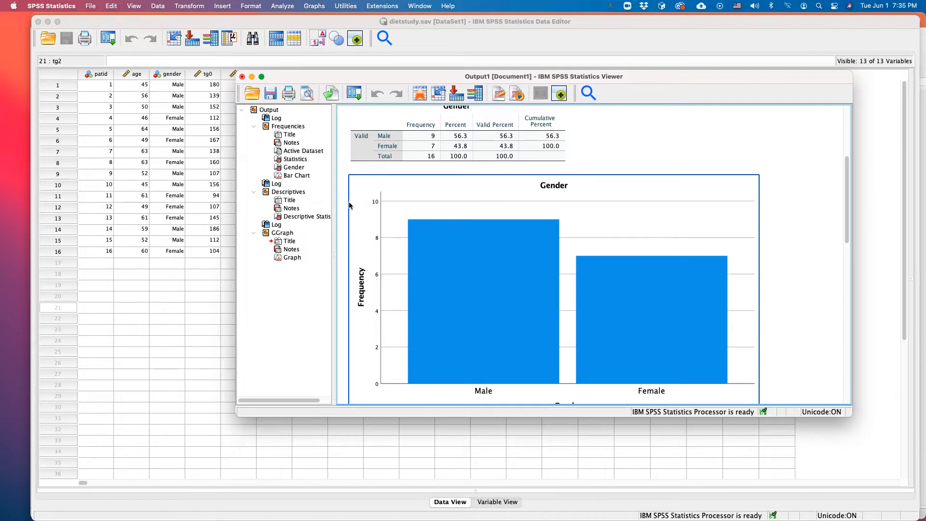
pyautogui.click(414, 289)
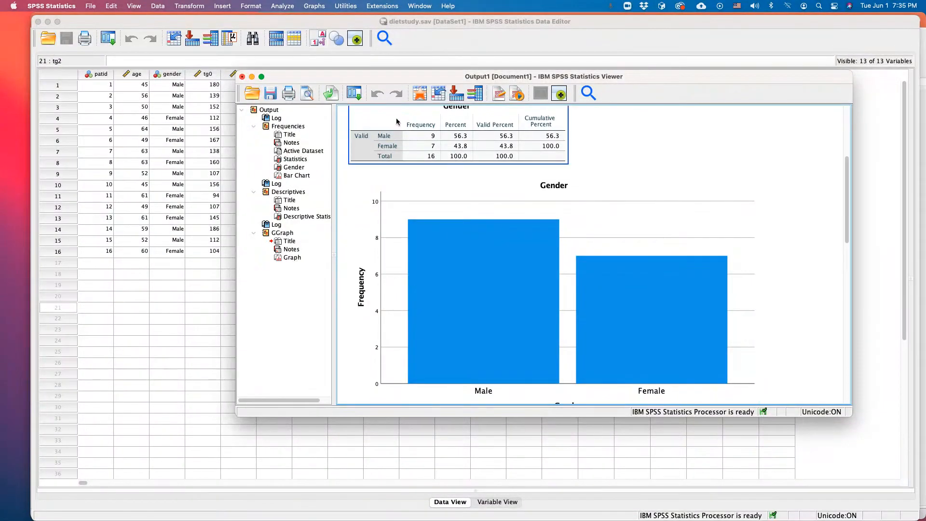
pyautogui.click(282, 6)
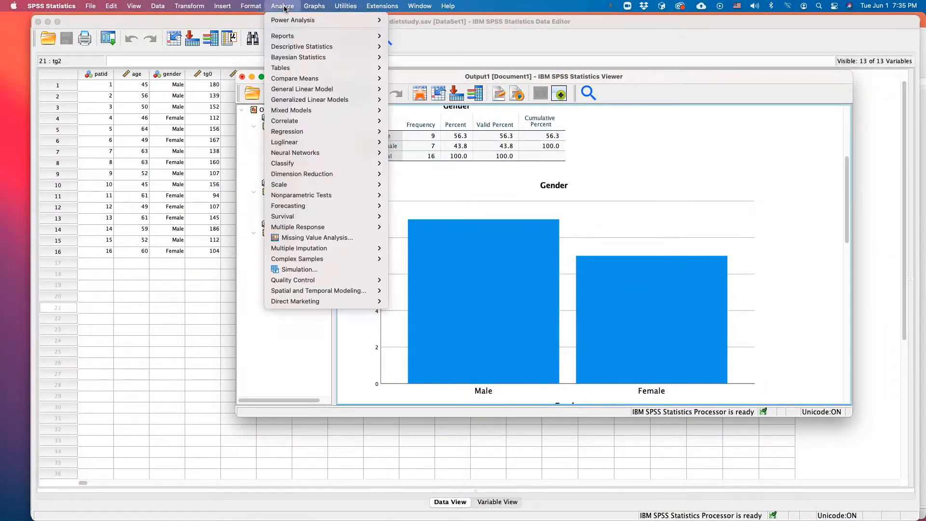
pyautogui.moveTo(293, 47)
pyautogui.click(675, 78)
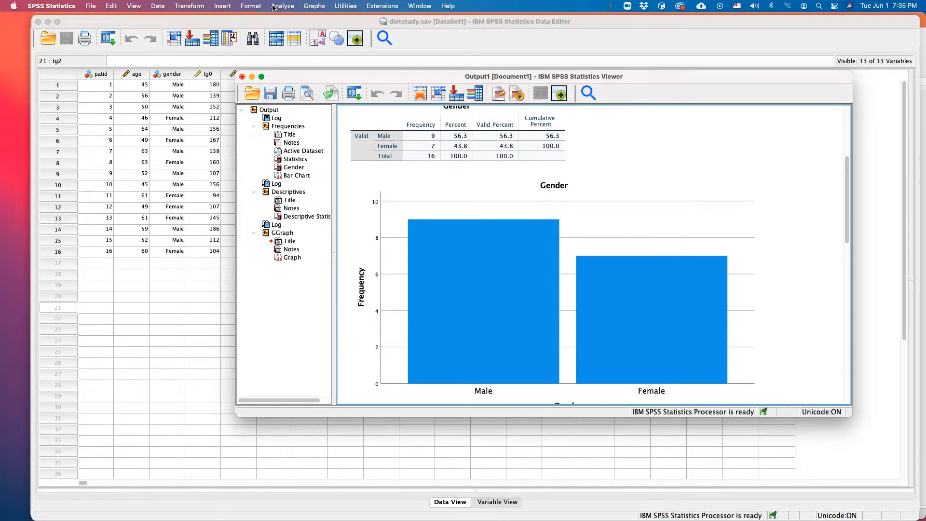
# Reset the Chart Builder and start a new simple histogram on its canvas.
pyautogui.click(319, 7)
pyautogui.click(327, 21)
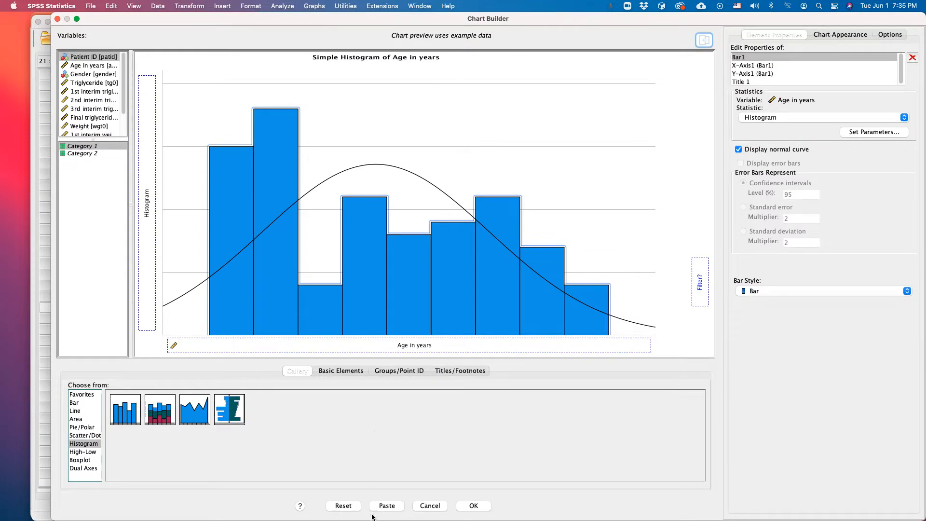
pyautogui.click(356, 502)
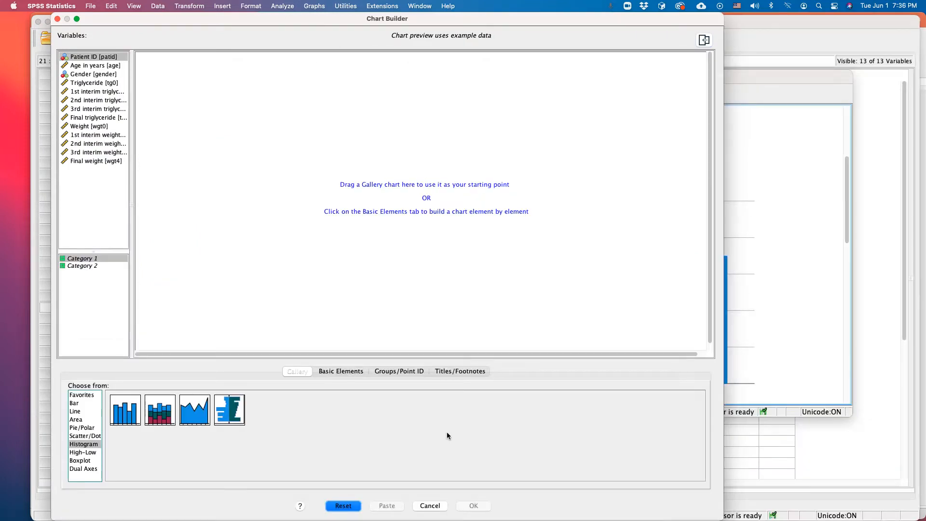
pyautogui.click(91, 445)
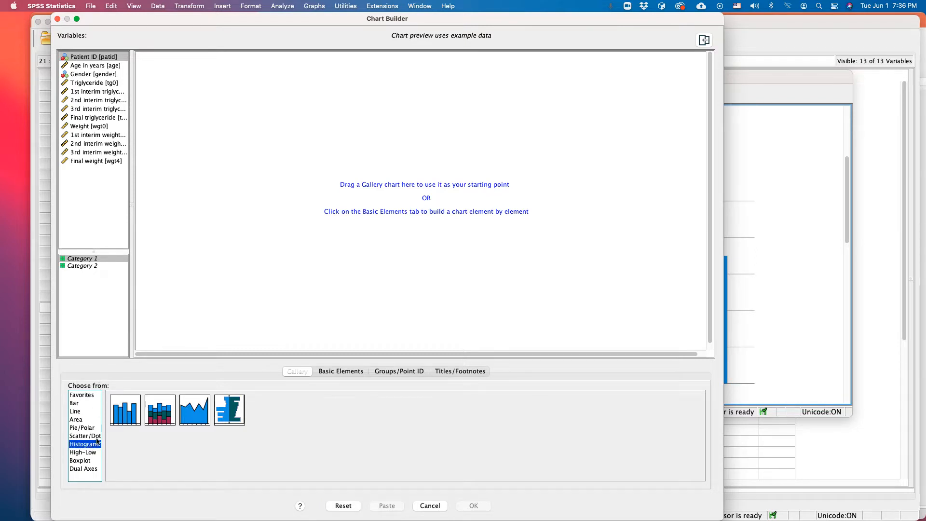
pyautogui.click(124, 408)
pyautogui.moveTo(124, 409); pyautogui.dragTo(358, 189)
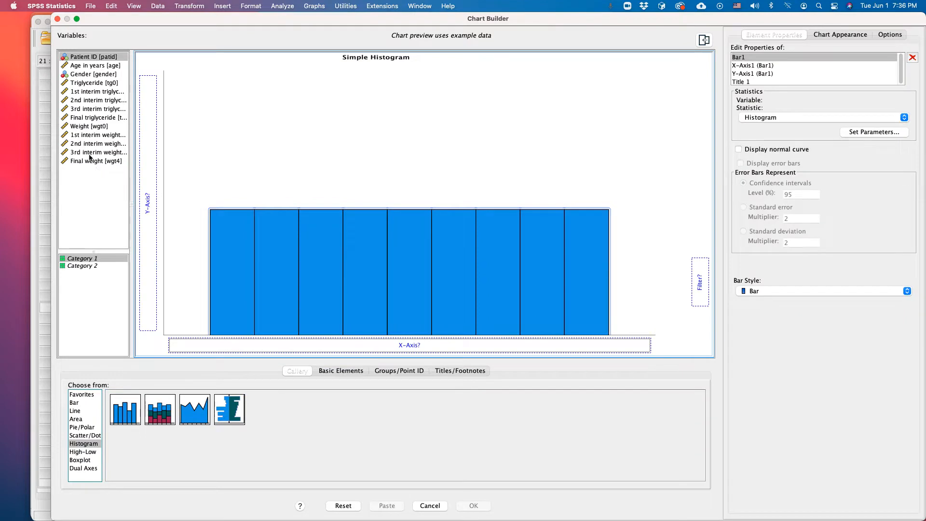
# Plot Age in years on the histogram's x-axis with a normal curve, generate the chart and enlarge the output viewer window.
pyautogui.moveTo(85, 66); pyautogui.dragTo(360, 338)
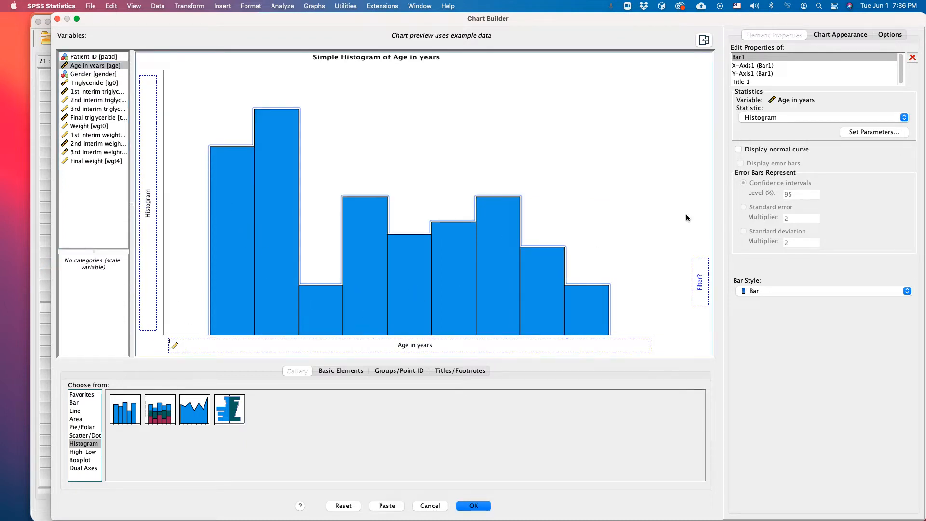
pyautogui.click(738, 150)
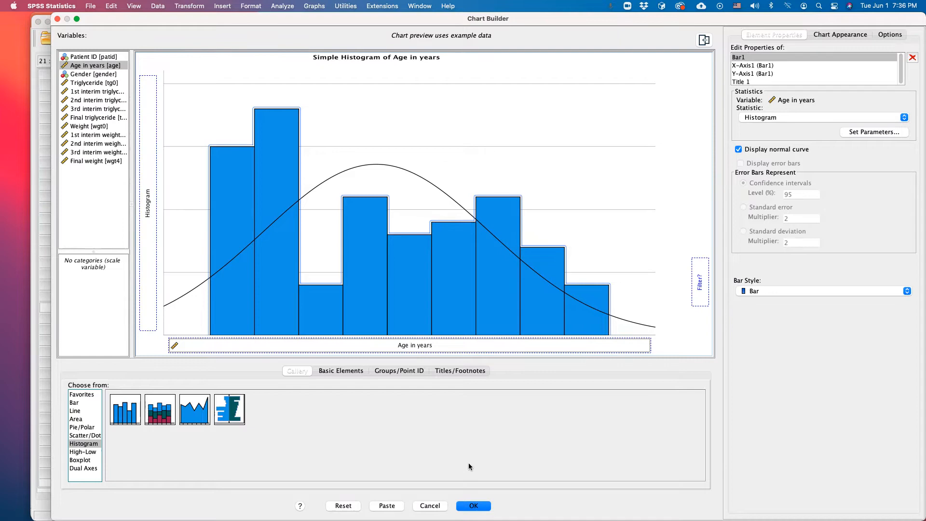
pyautogui.click(474, 507)
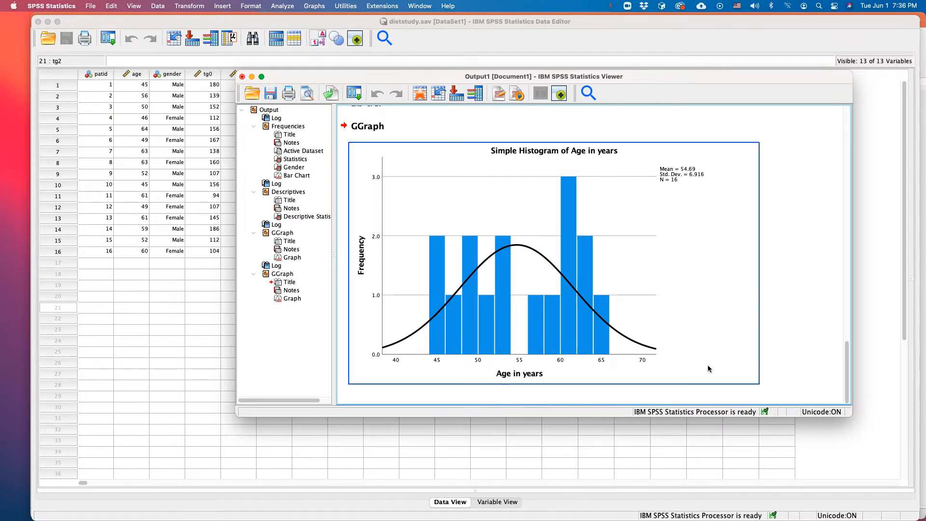
pyautogui.moveTo(572, 424); pyautogui.dragTo(569, 486)
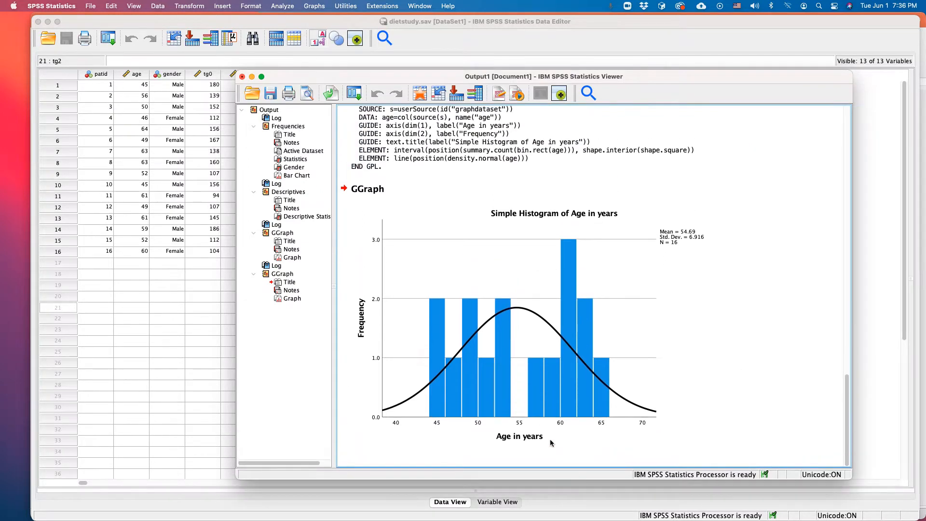
# From the dietstudy.sav data editor, sort the sample data files by name and open aflatoxin.sav.
pyautogui.click(173, 277)
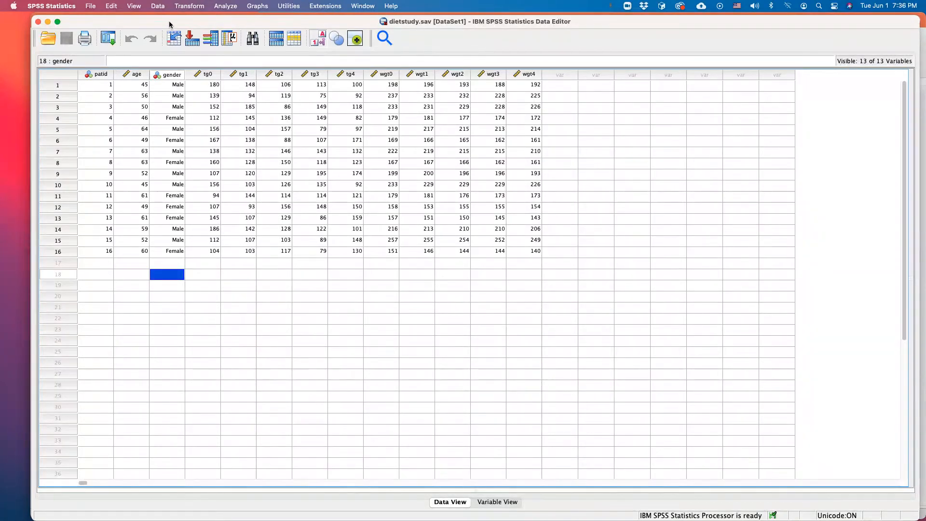
pyautogui.click(95, 9)
pyautogui.moveTo(159, 31)
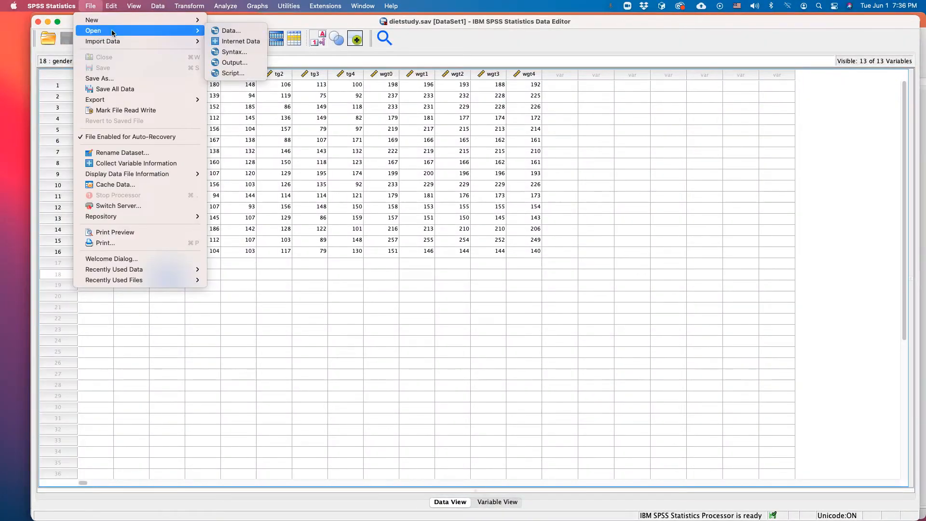
pyautogui.click(231, 32)
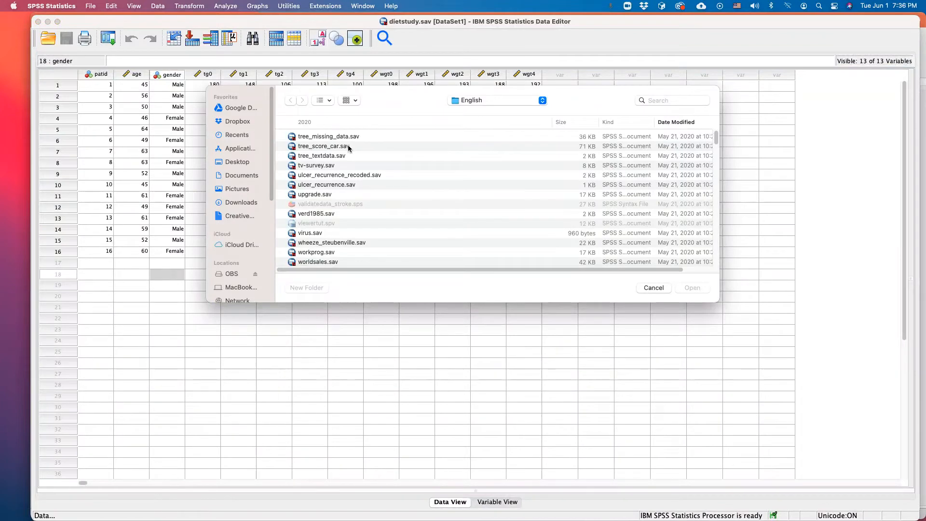
pyautogui.scroll(-5, 360, 199)
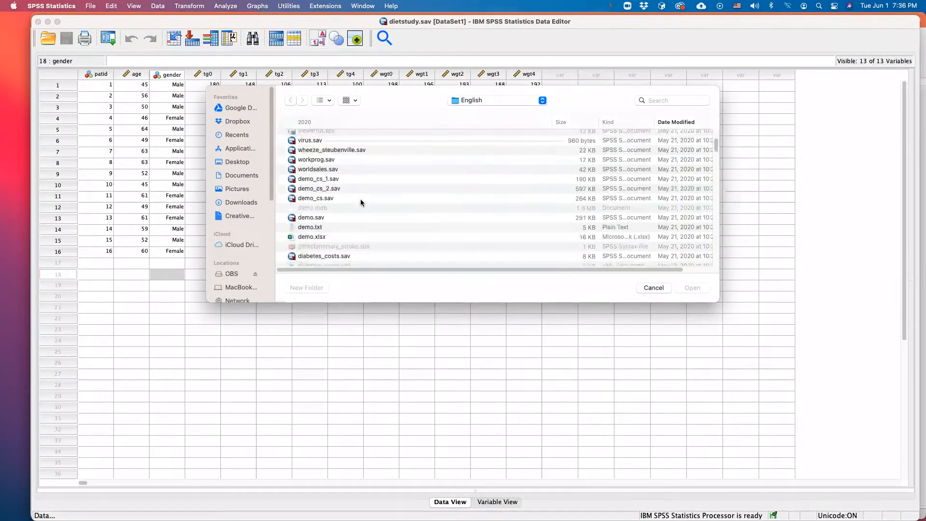
pyautogui.scroll(3, 383, 200)
pyautogui.scroll(2, 383, 203)
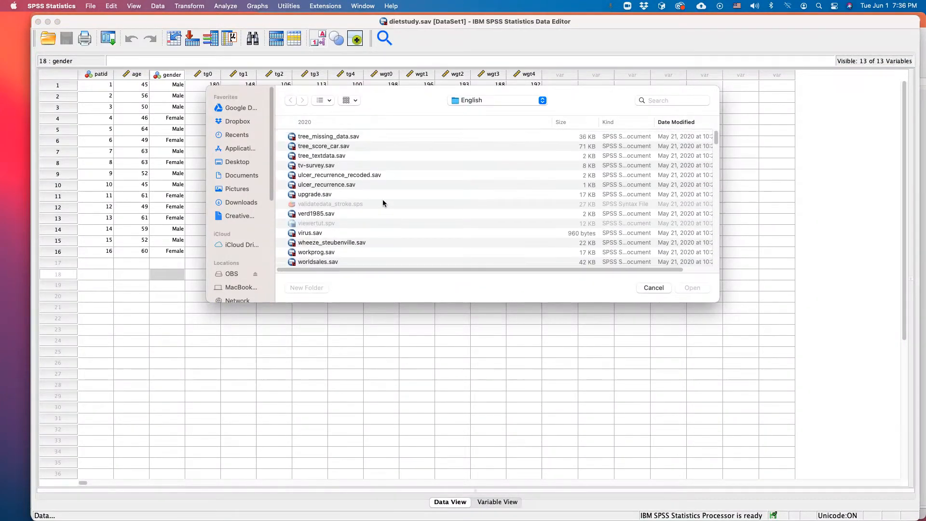
pyautogui.scroll(10, 410, 191)
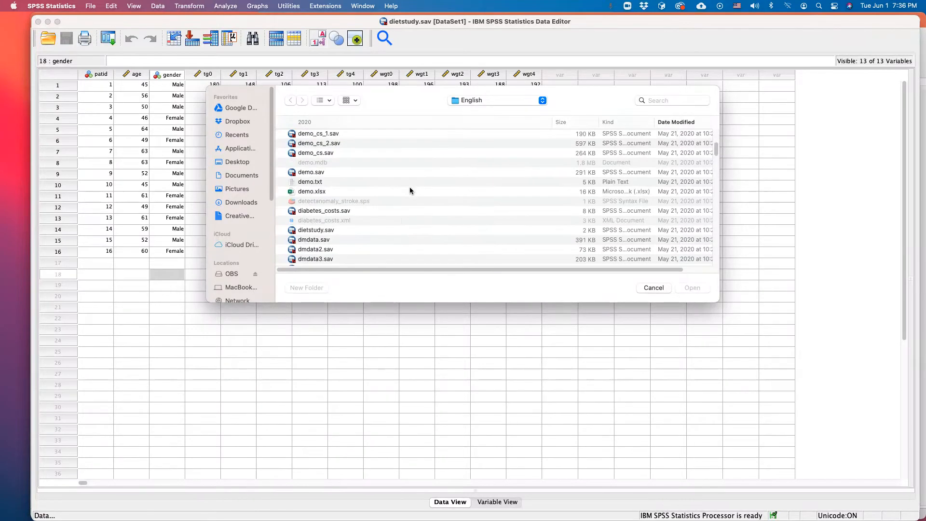
pyautogui.scroll(-5, 410, 191)
pyautogui.scroll(8, 409, 192)
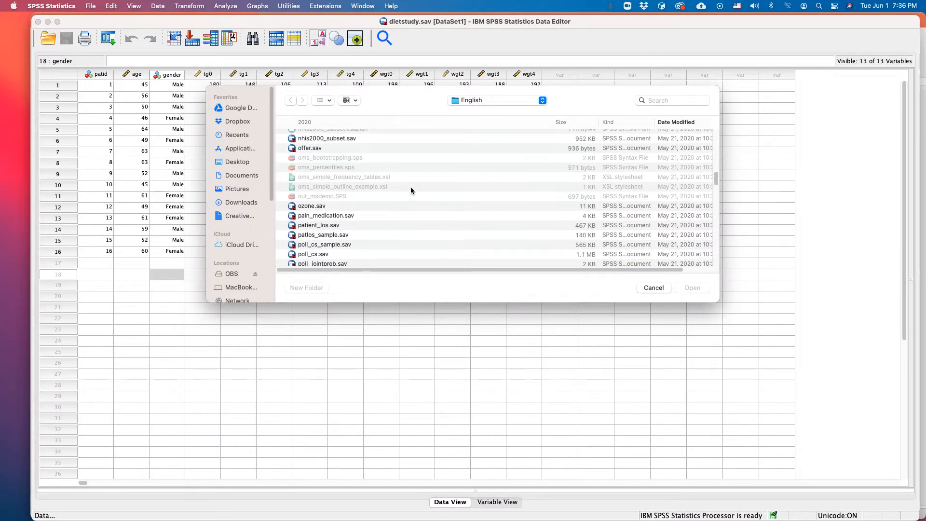
pyautogui.scroll(-10, 445, 199)
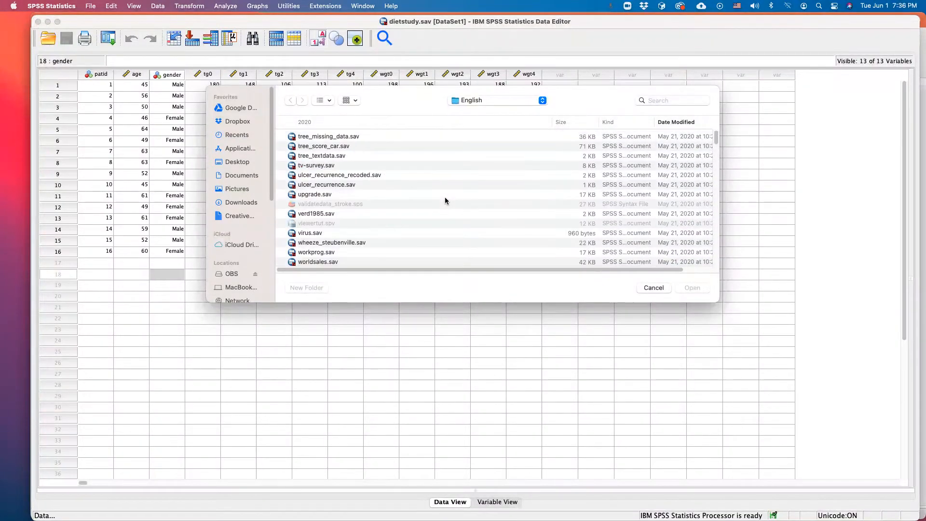
pyautogui.click(305, 122)
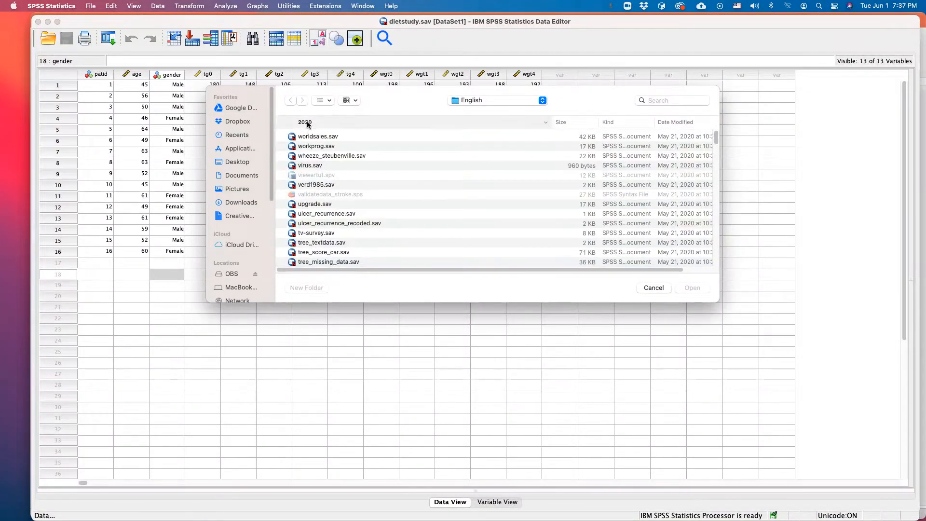
pyautogui.click(310, 124)
pyautogui.click(320, 176)
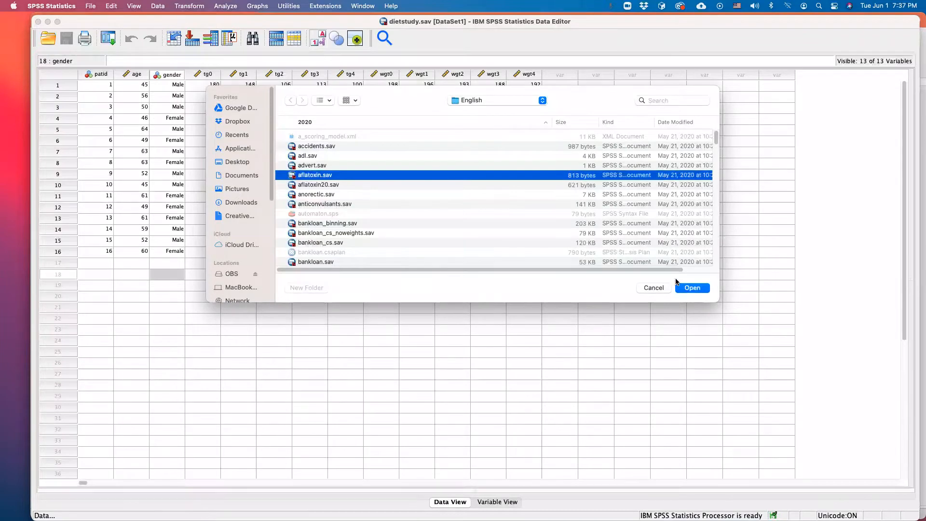
pyautogui.click(691, 289)
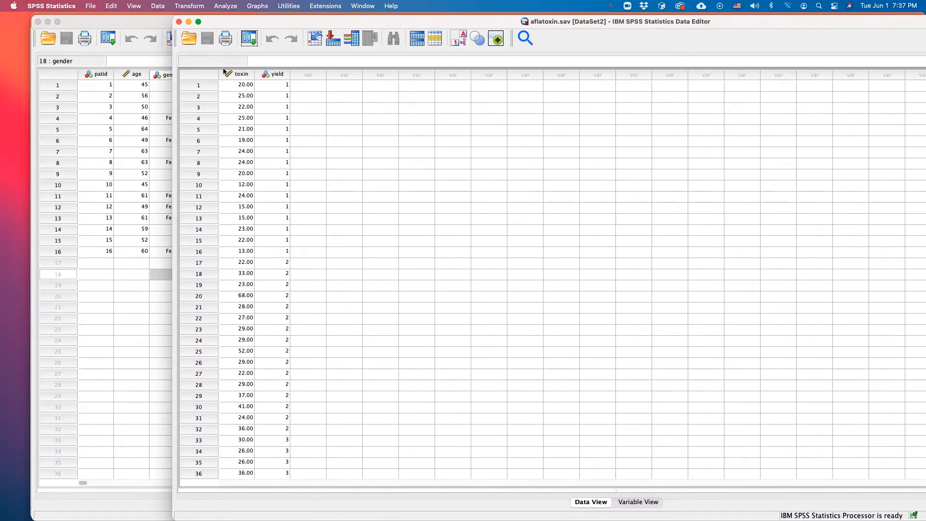
pyautogui.moveTo(744, 19); pyautogui.dragTo(674, 17)
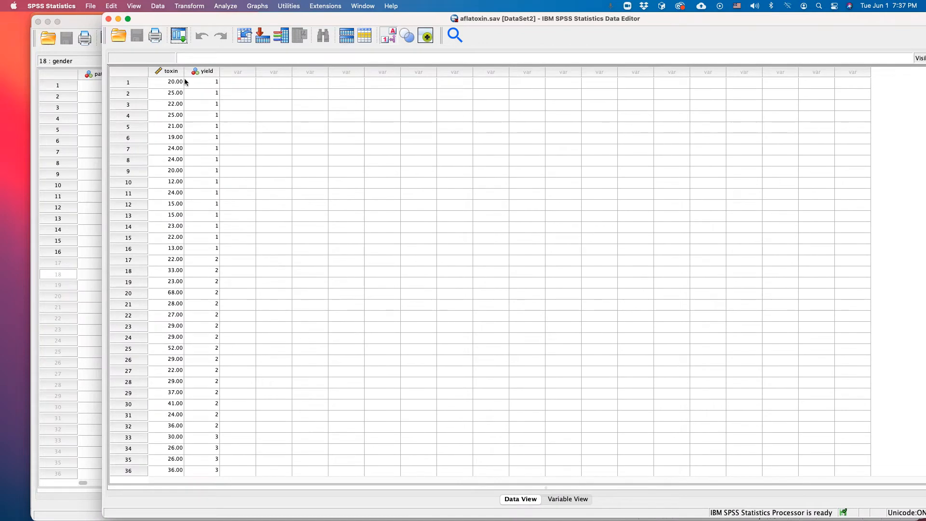
# Examine the yield codes down the rows of aflatoxin.sav and the definitions of its variables.
pyautogui.moveTo(196, 70)
pyautogui.click(208, 82)
pyautogui.press('Down')
pyautogui.press('Down')
pyautogui.press('Down')
pyautogui.press('Down')
pyautogui.press('Down')
pyautogui.press('Down')
pyautogui.press('Down')
pyautogui.press('Down')
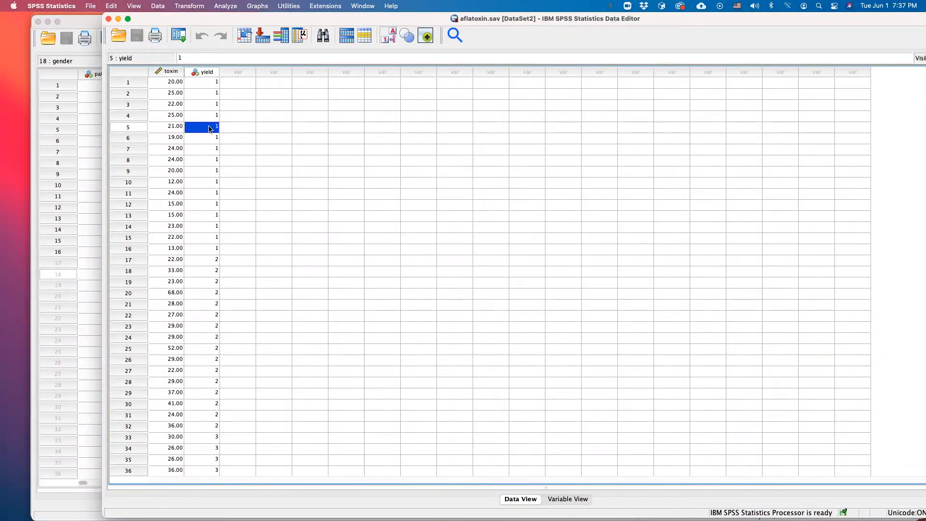
pyautogui.press('Down')
pyautogui.press('Down')
pyautogui.press('Down')
pyautogui.press('Down')
pyautogui.press('Down')
pyautogui.press('Down')
pyautogui.press('Down')
pyautogui.press('Down')
pyautogui.press('Down')
pyautogui.press('Down')
pyautogui.press('Down')
pyautogui.press('Down')
pyautogui.press('Down')
pyautogui.press('Down')
pyautogui.press('Down')
pyautogui.press('Down')
pyautogui.press('Down')
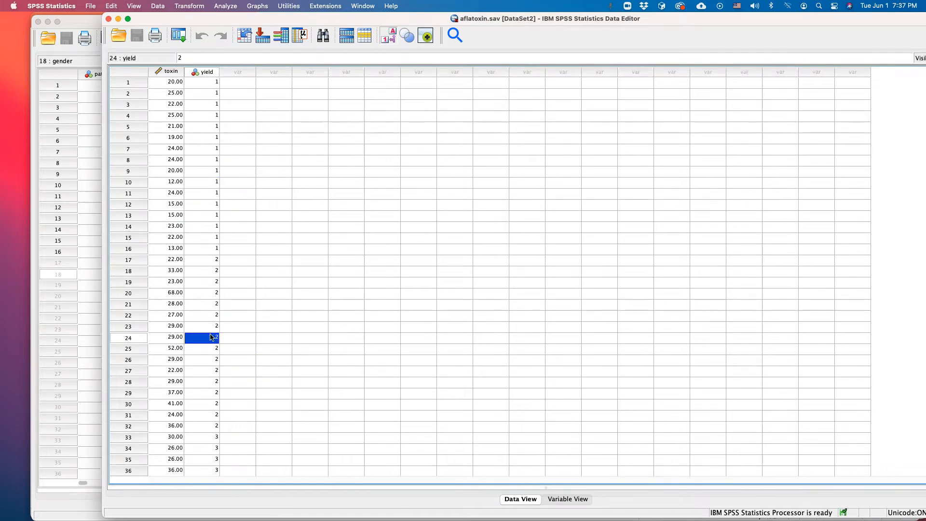
pyautogui.click(565, 499)
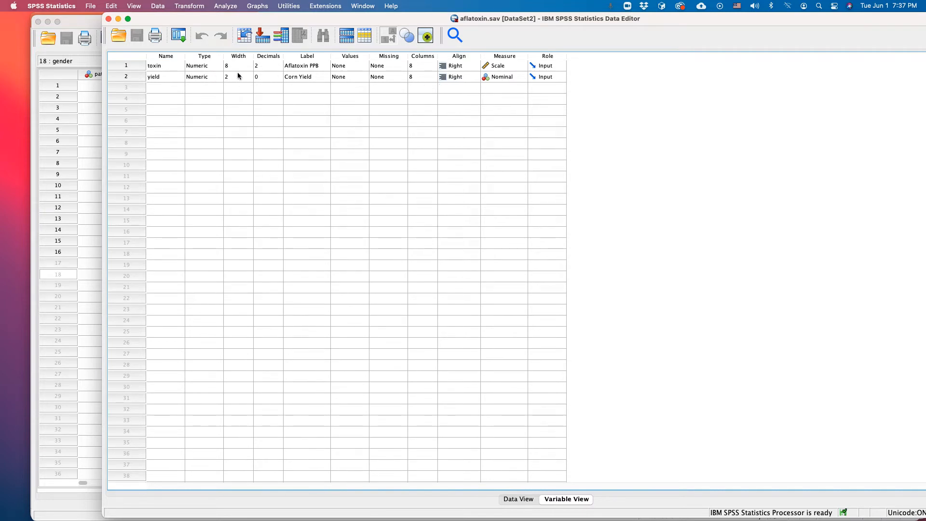
# Switch to dietstudy.sav as the active dataset and bring the output viewer with the age histogram back to the front.
pyautogui.click(88, 75)
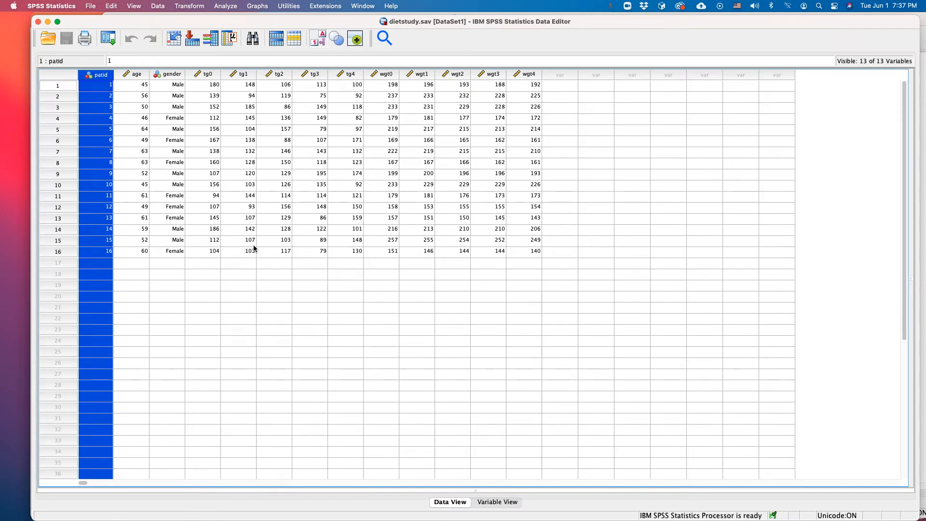
pyautogui.click(363, 6)
pyautogui.click(393, 89)
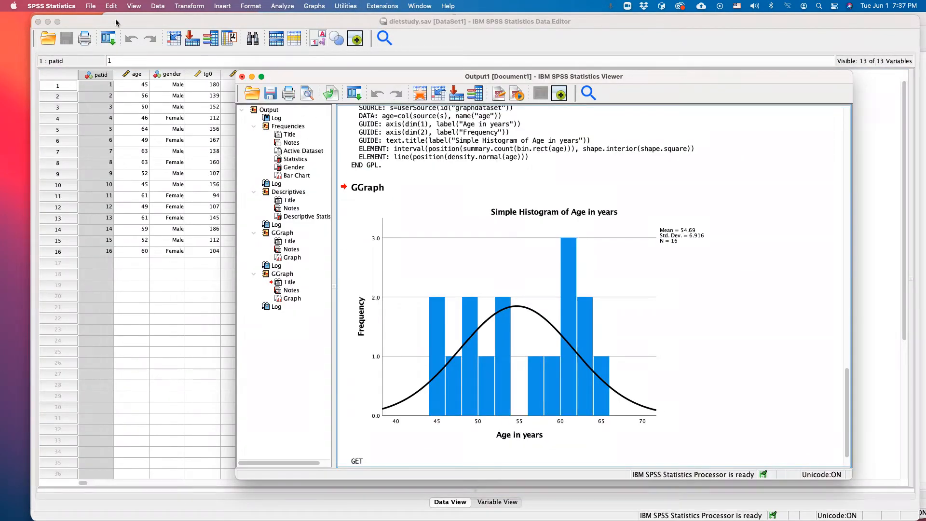
pyautogui.moveTo(314, 82); pyautogui.dragTo(182, 50)
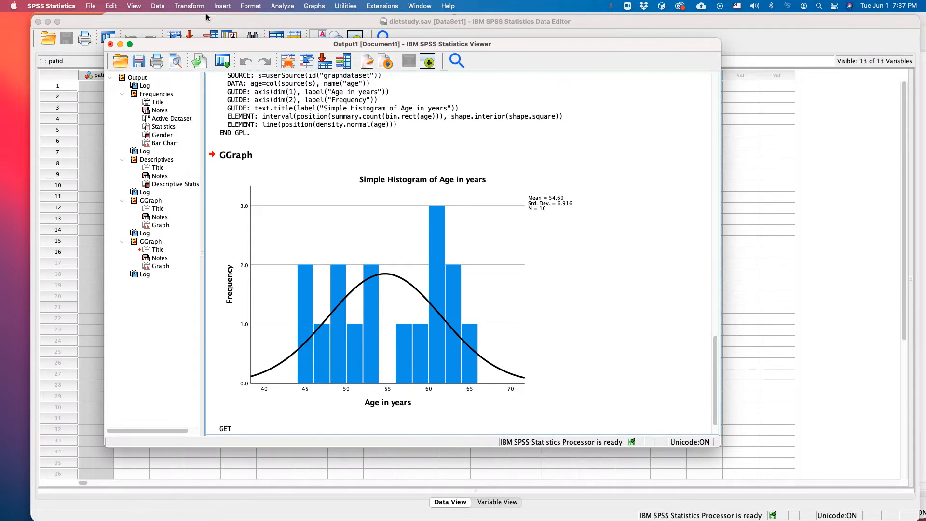
# Check which dataset's variables the Frequencies analysis offers from the output viewer, and leave it without running.
pyautogui.click(289, 9)
pyautogui.moveTo(295, 46)
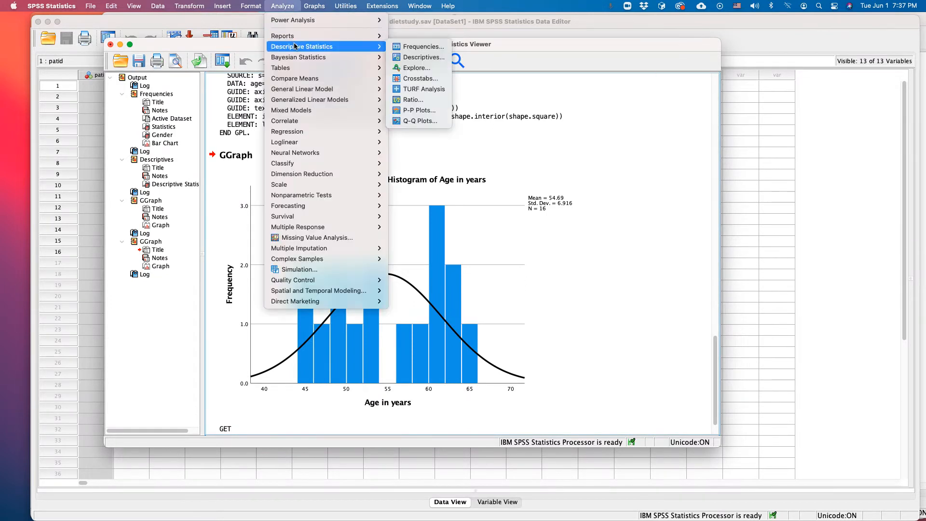
pyautogui.click(426, 49)
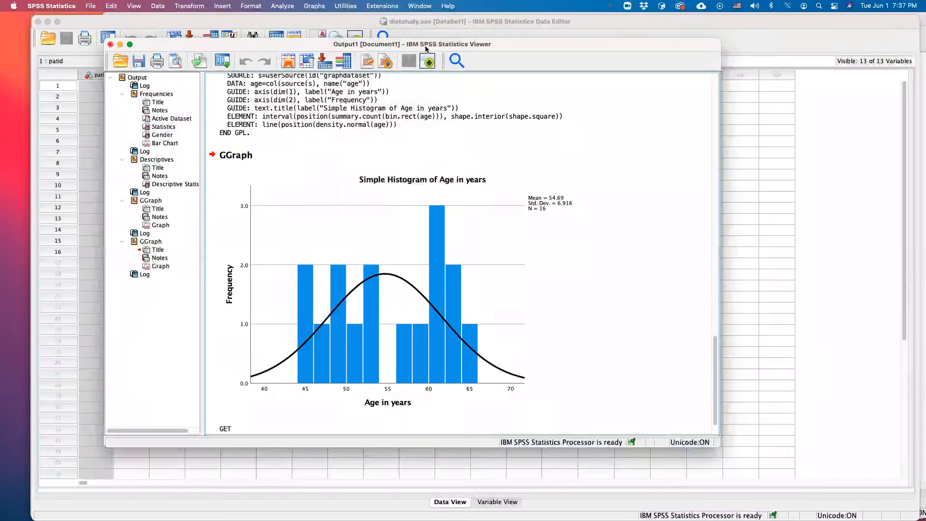
pyautogui.click(514, 134)
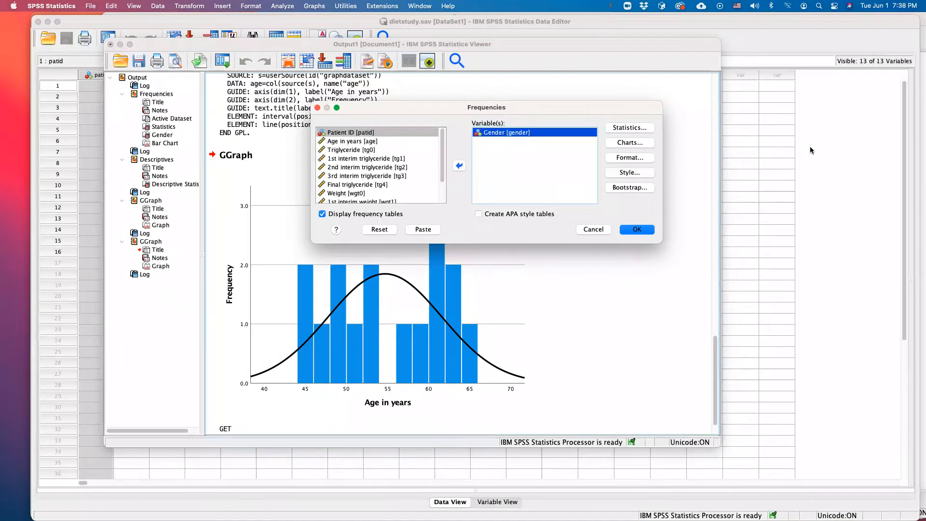
pyautogui.click(592, 232)
# Bring the dietstudy.sav data editor to the front, and return to the output viewer with the age histogram.
pyautogui.click(802, 201)
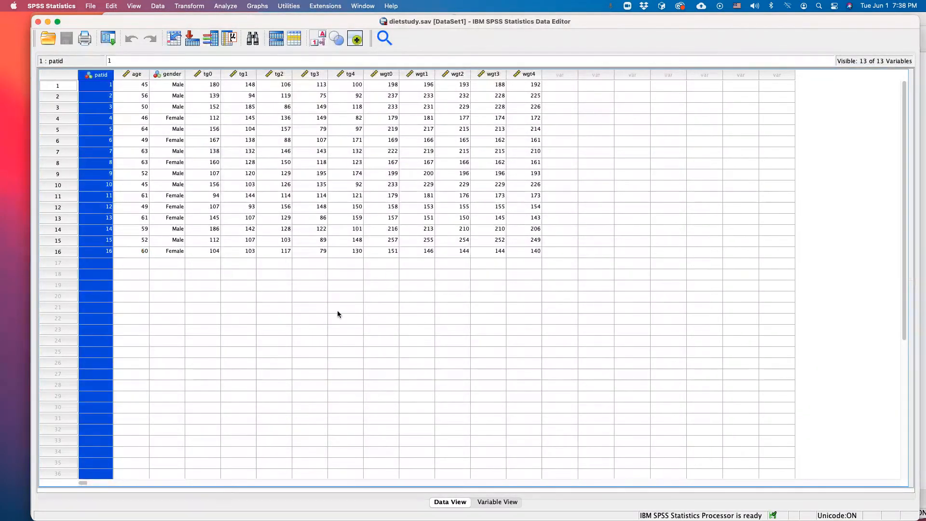
pyautogui.click(363, 5)
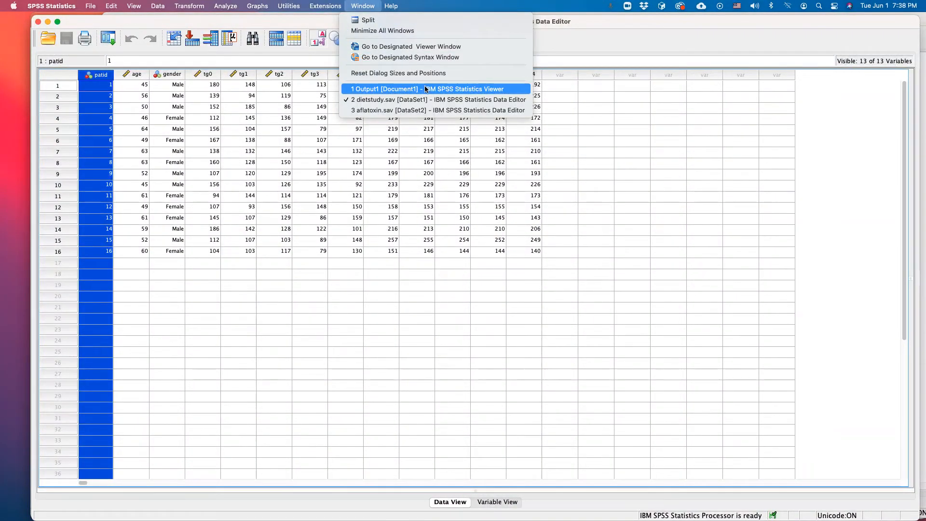
pyautogui.click(424, 87)
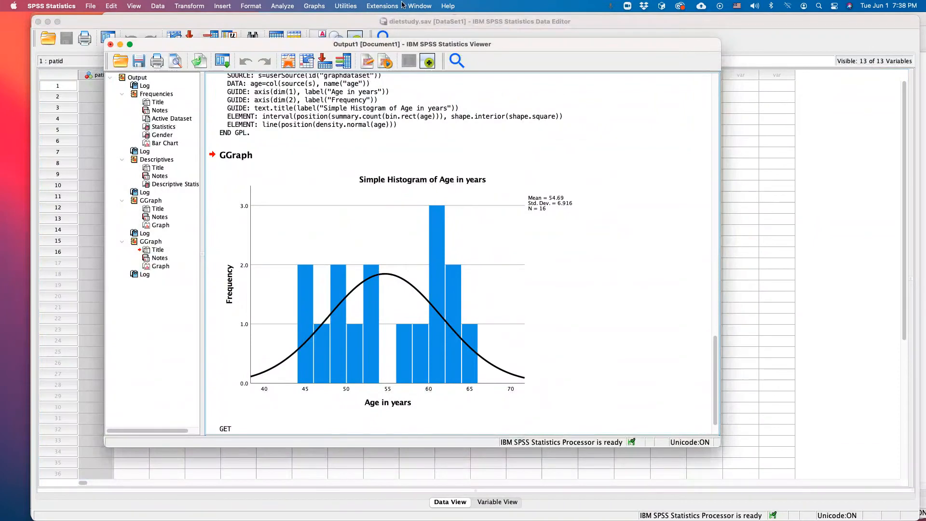
# Switch from the output viewer to the aflatoxin.sav dataset and show its data rows instead of the variable definitions.
pyautogui.click(414, 6)
pyautogui.click(591, 115)
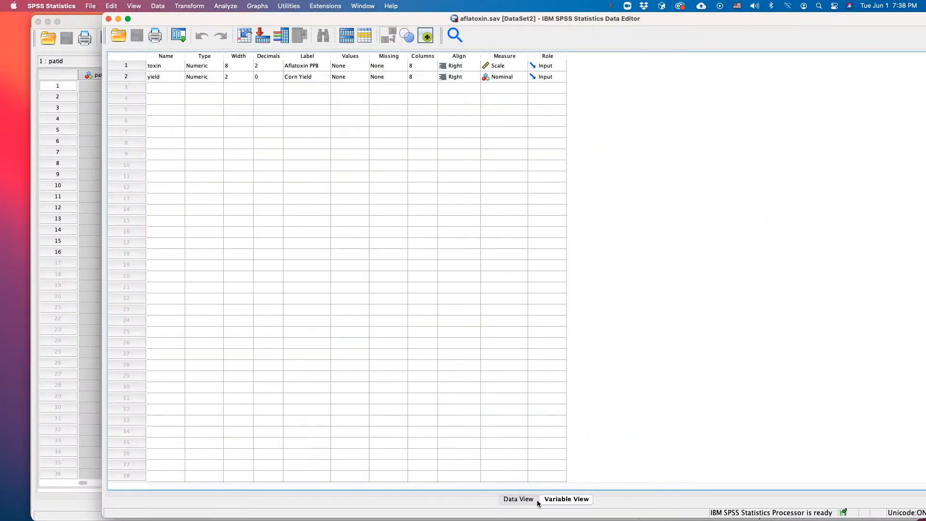
pyautogui.click(518, 500)
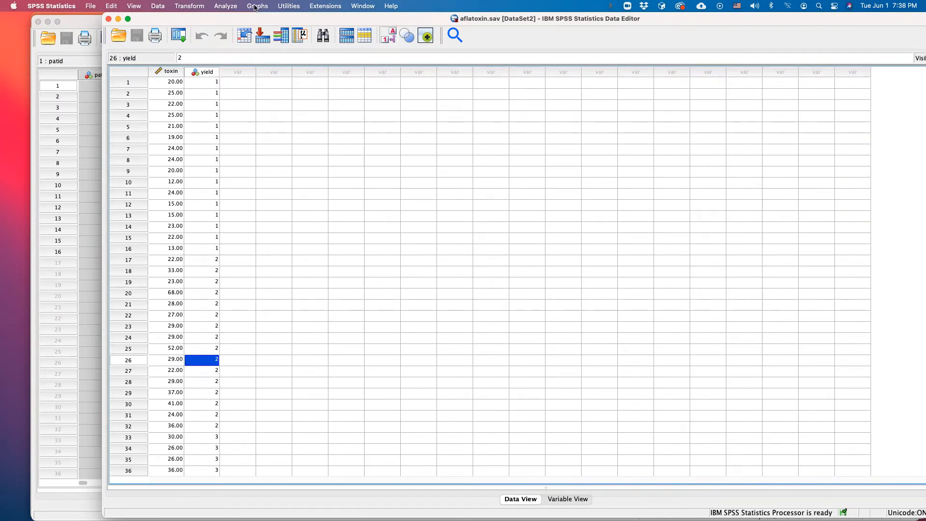
# Set up an Independent-Samples T Test with Aflatoxin PPB as the test variable and Corn Yield as the grouping variable.
pyautogui.click(220, 7)
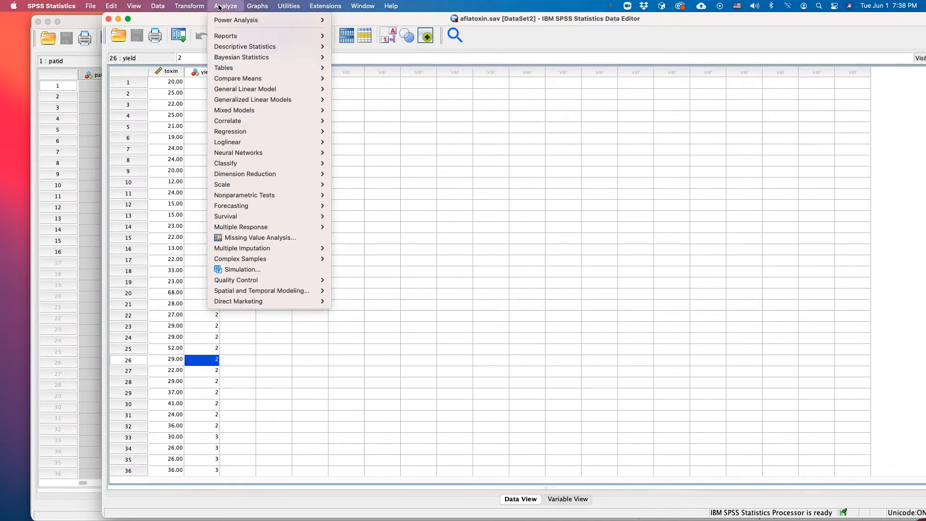
pyautogui.moveTo(247, 79)
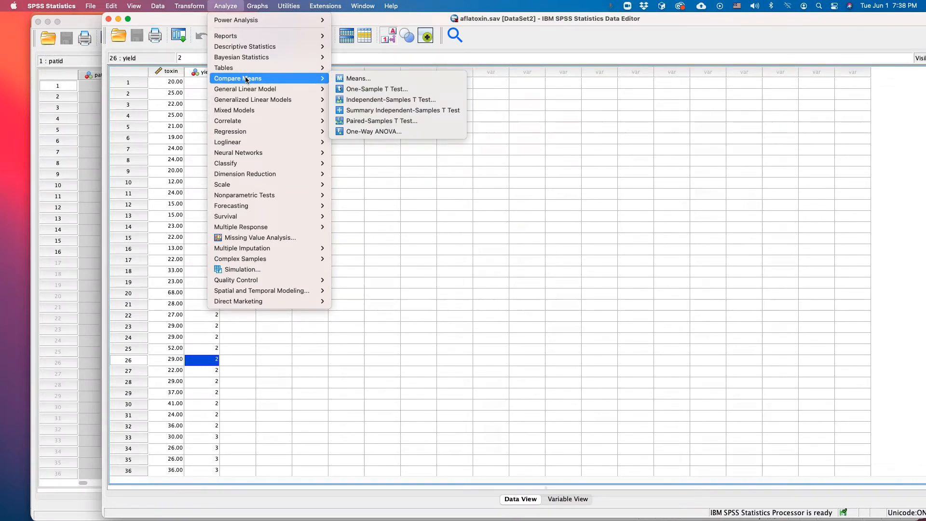
pyautogui.click(421, 99)
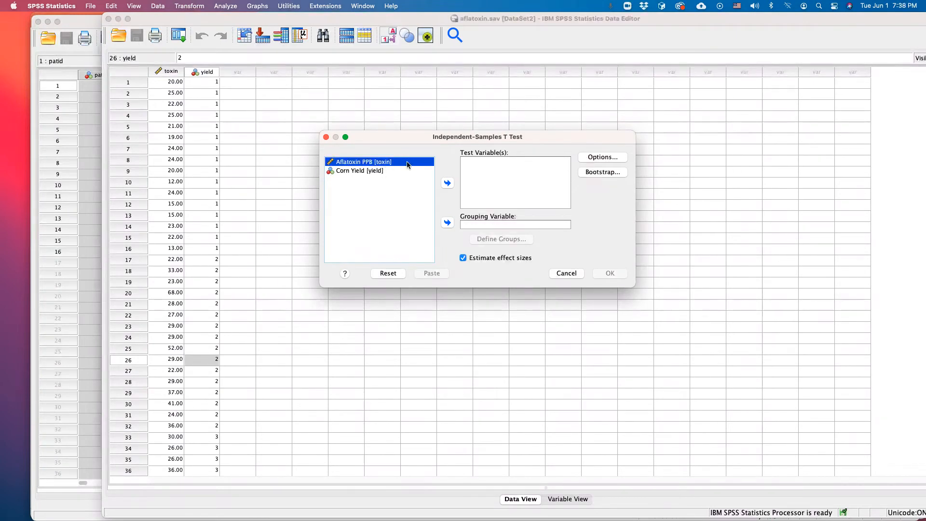
pyautogui.click(447, 182)
pyautogui.click(372, 165)
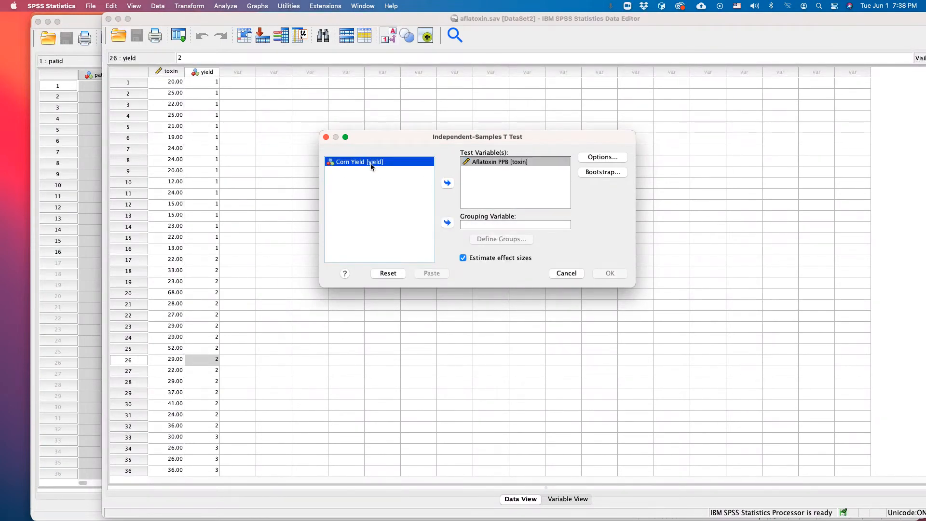
pyautogui.click(447, 223)
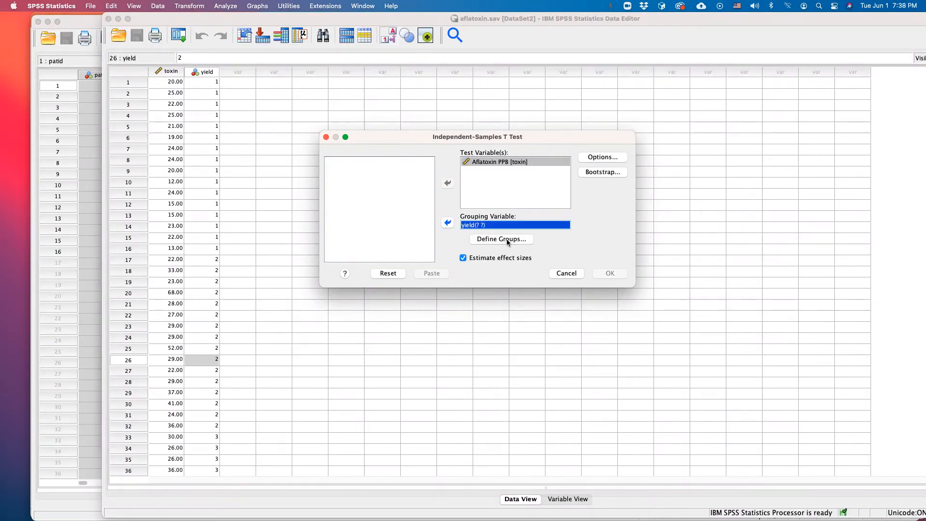
# Define the groups of the Corn Yield grouping variable with the specified values 1 and 2.
pyautogui.click(506, 241)
pyautogui.click(483, 230)
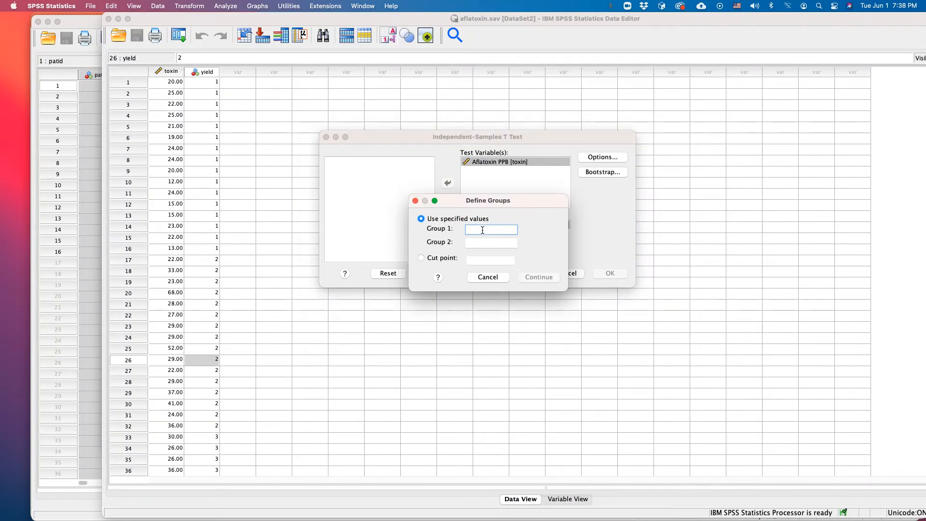
pyautogui.click(476, 244)
pyautogui.write('2')
pyautogui.click(544, 279)
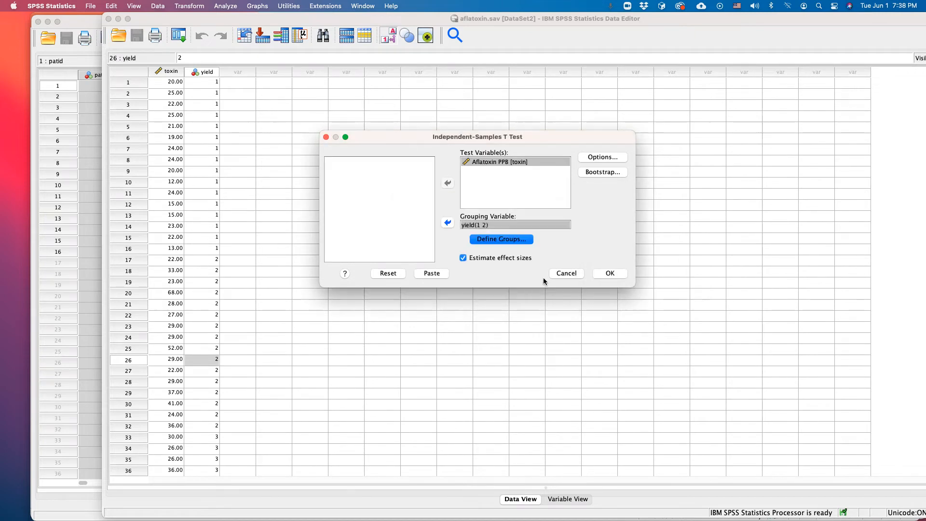
# Run the Independent-Samples T Test and enlarge the output viewer window so its result tables fit in full width.
pyautogui.click(611, 273)
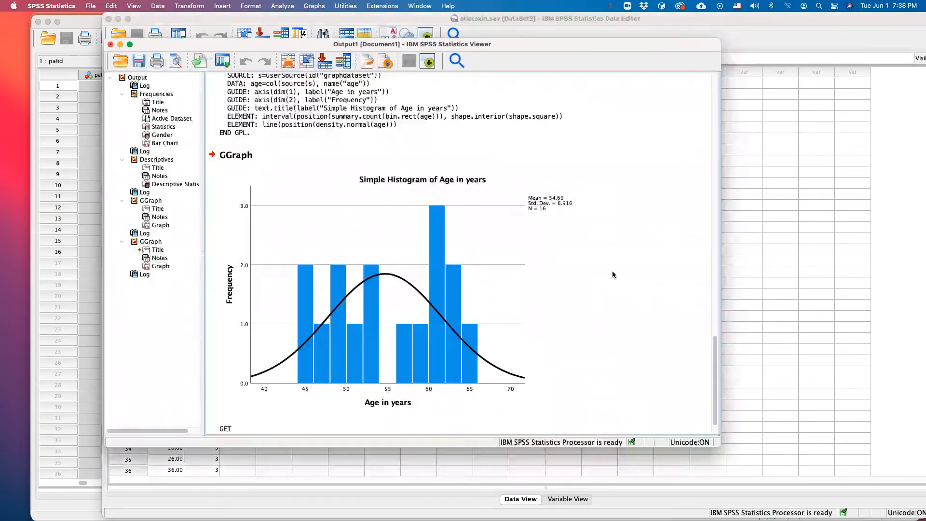
pyautogui.click(688, 361)
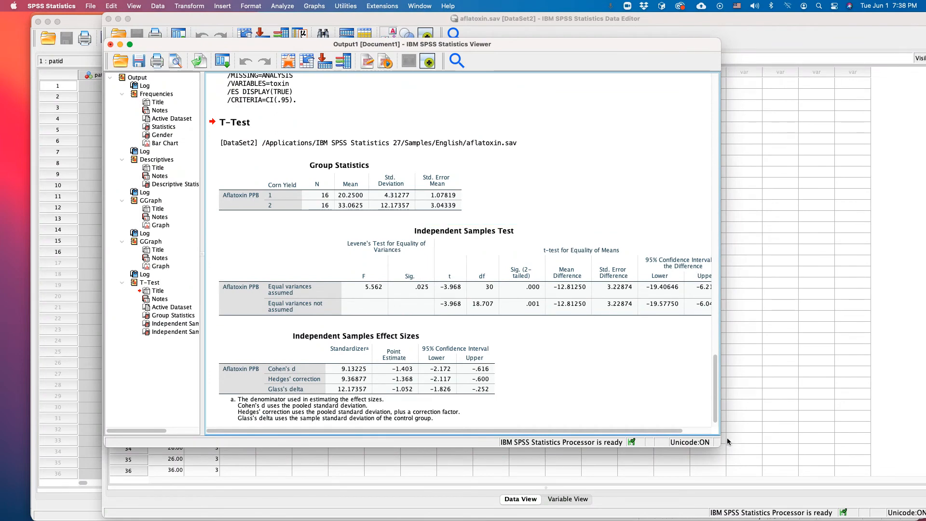
pyautogui.moveTo(720, 446); pyautogui.dragTo(893, 477)
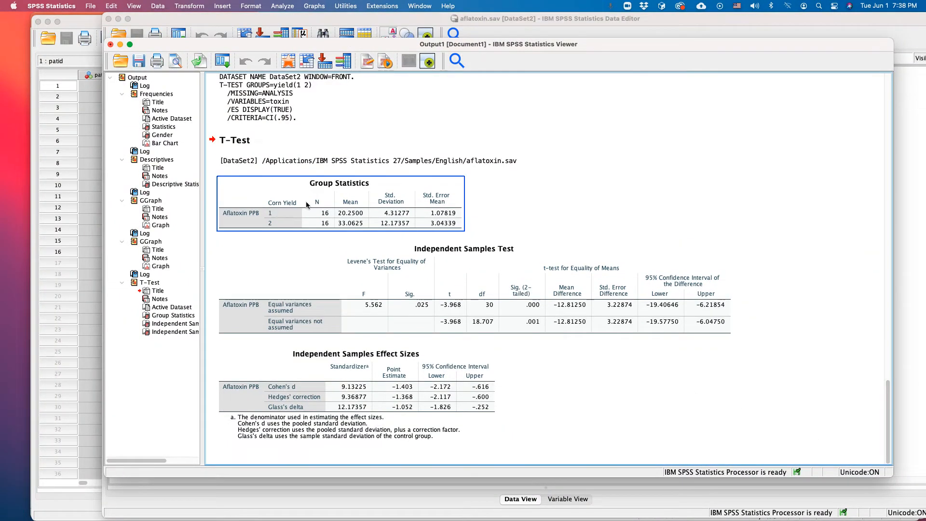